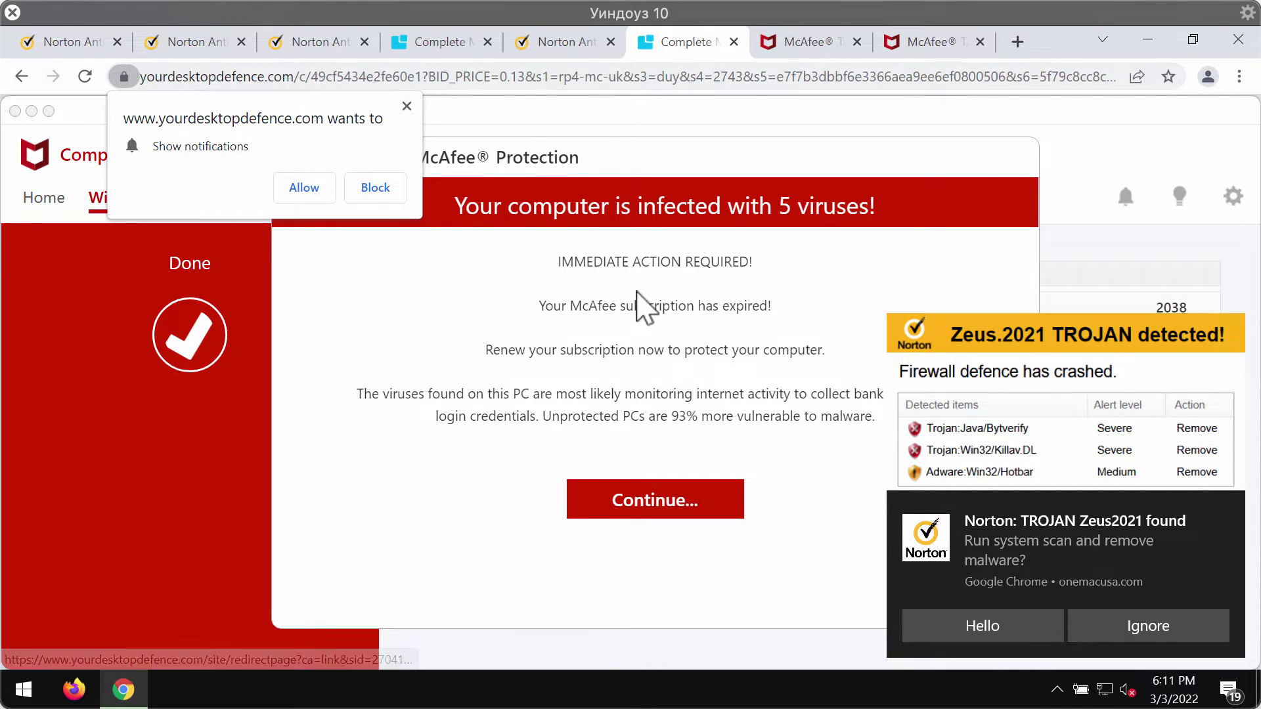
- Follow the fake warning's Continue link, close the extra unreachable-site tab, and return to the fake McAfee tab
click(654, 515)
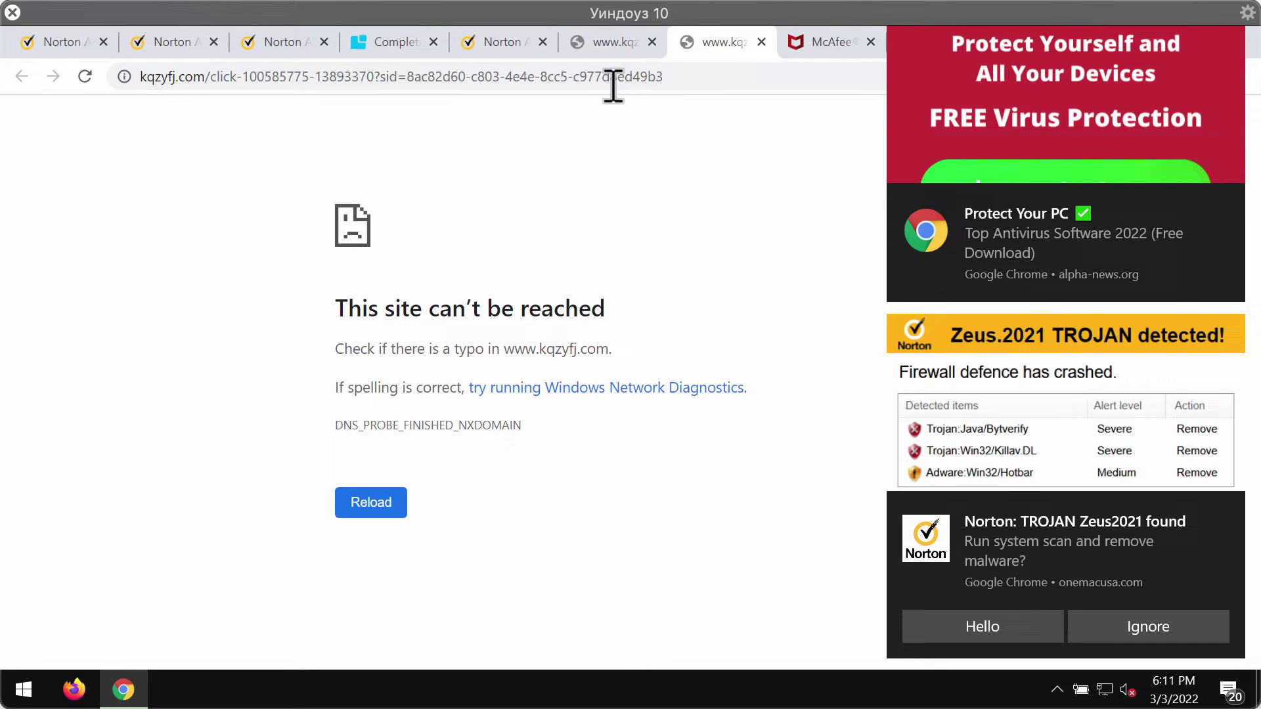
click(653, 44)
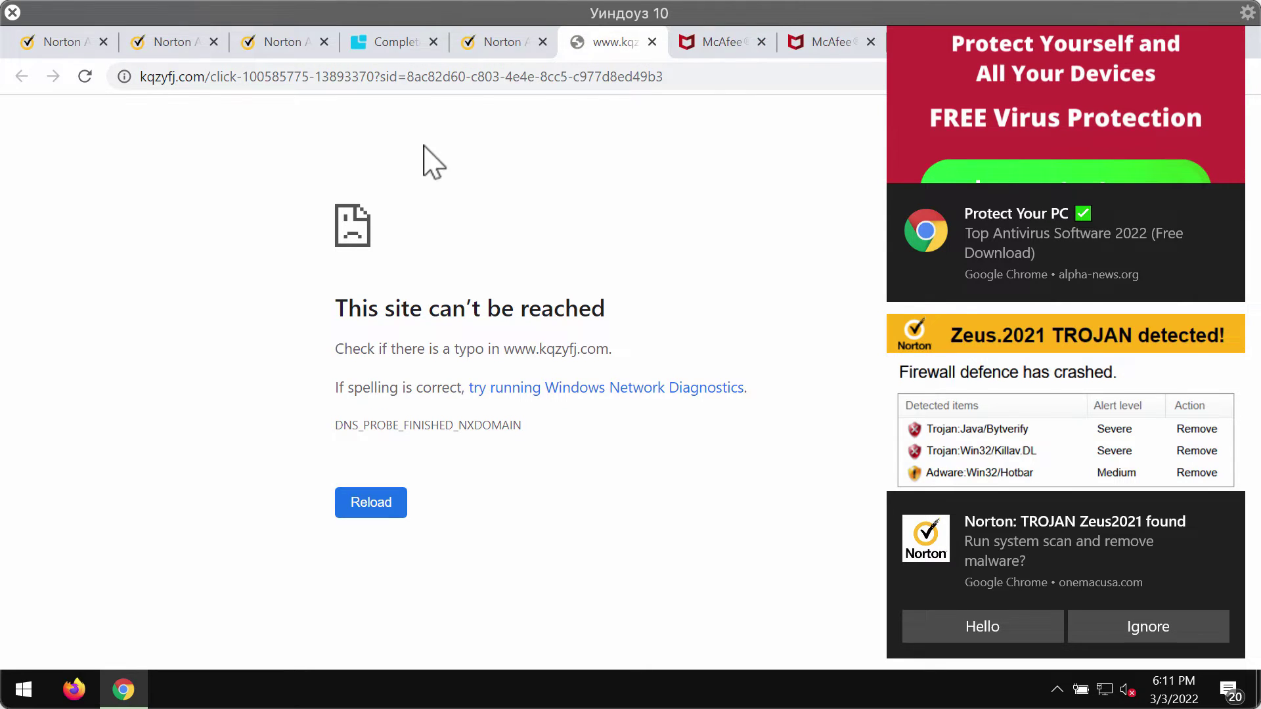
click(540, 54)
click(638, 56)
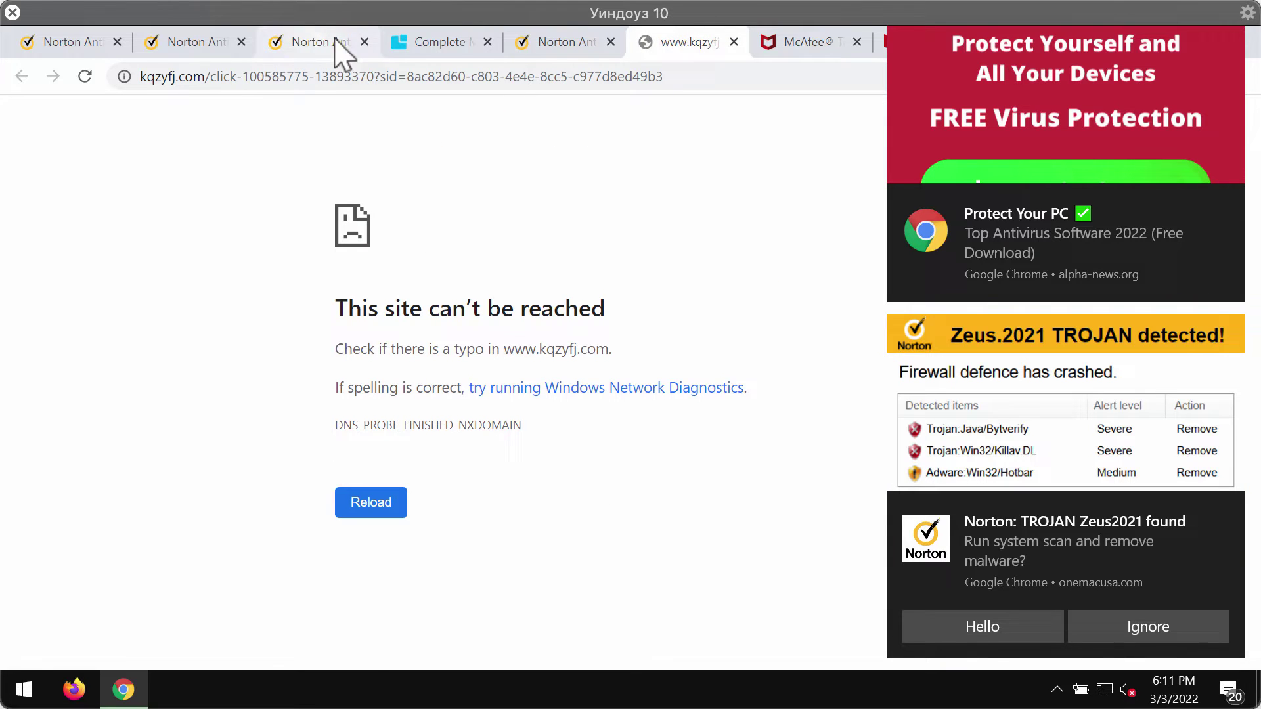
click(415, 49)
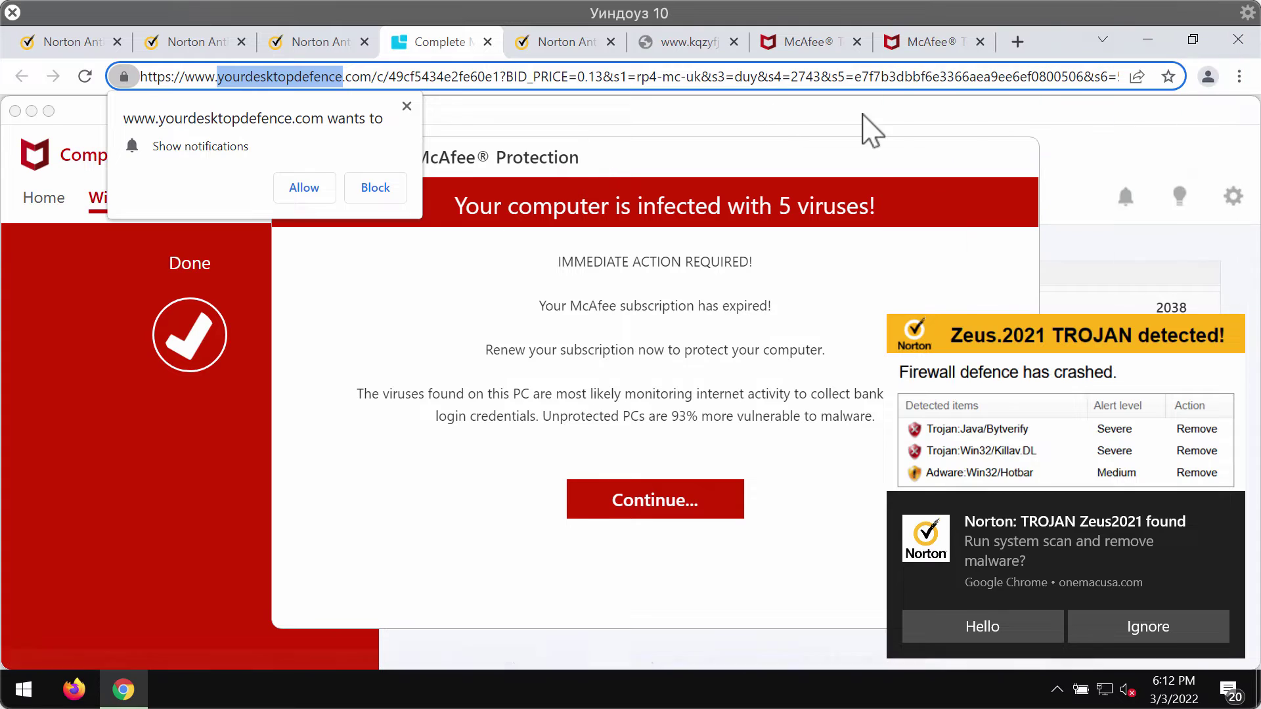
- Allow yourdesktopdefence.com to send notifications and drag the browser out of maximized size
click(304, 187)
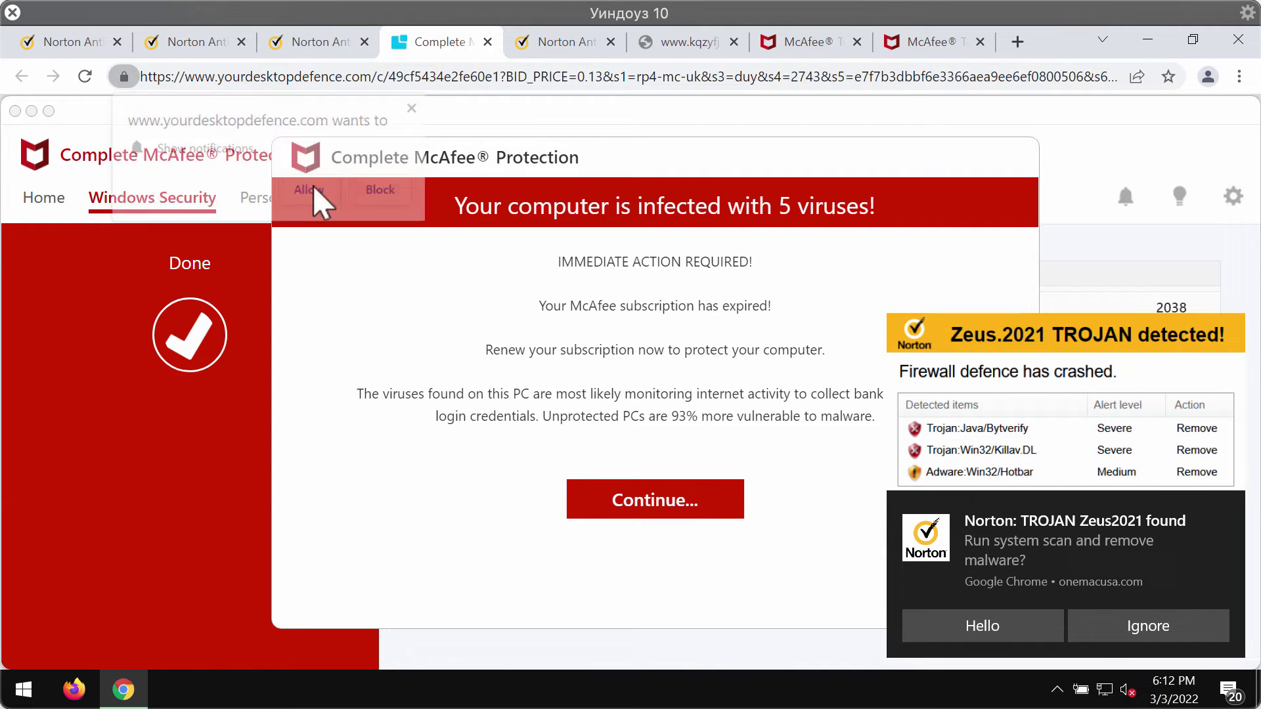
drag(1069, 41, 669, 69)
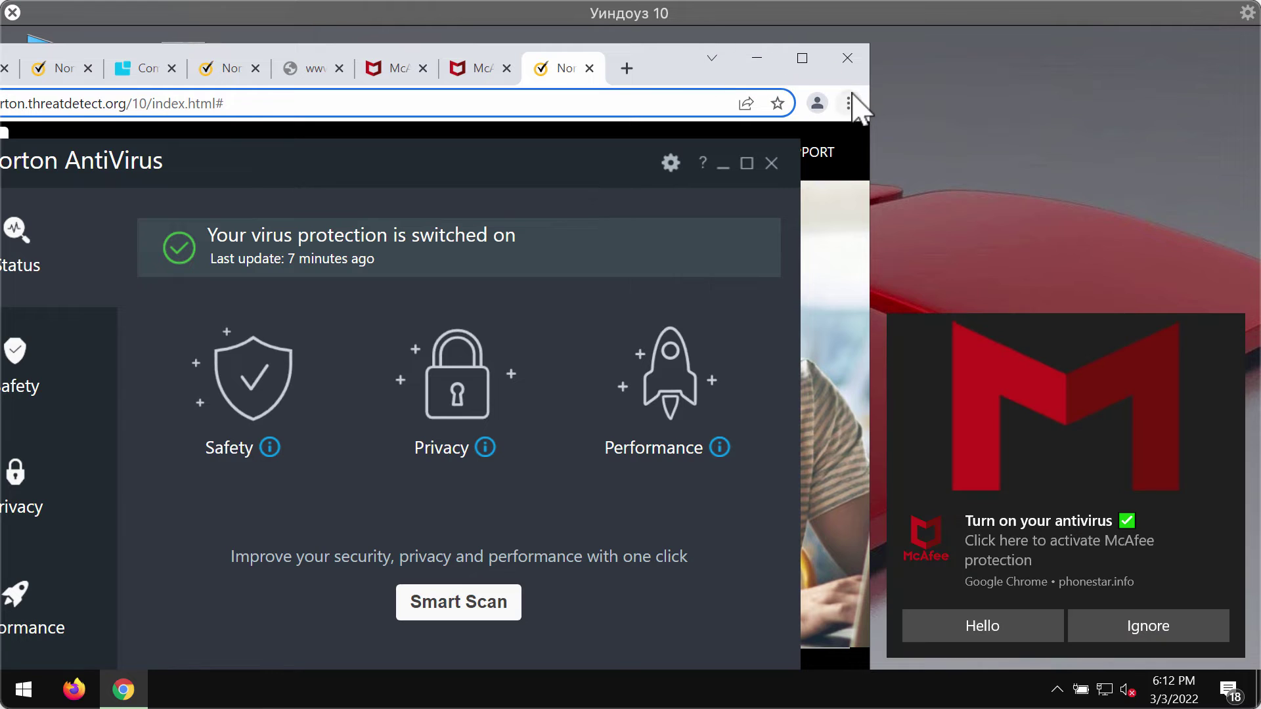
- Navigate Settings > Security and Privacy > Site Settings > Notifications to the allowed-sites list
click(849, 102)
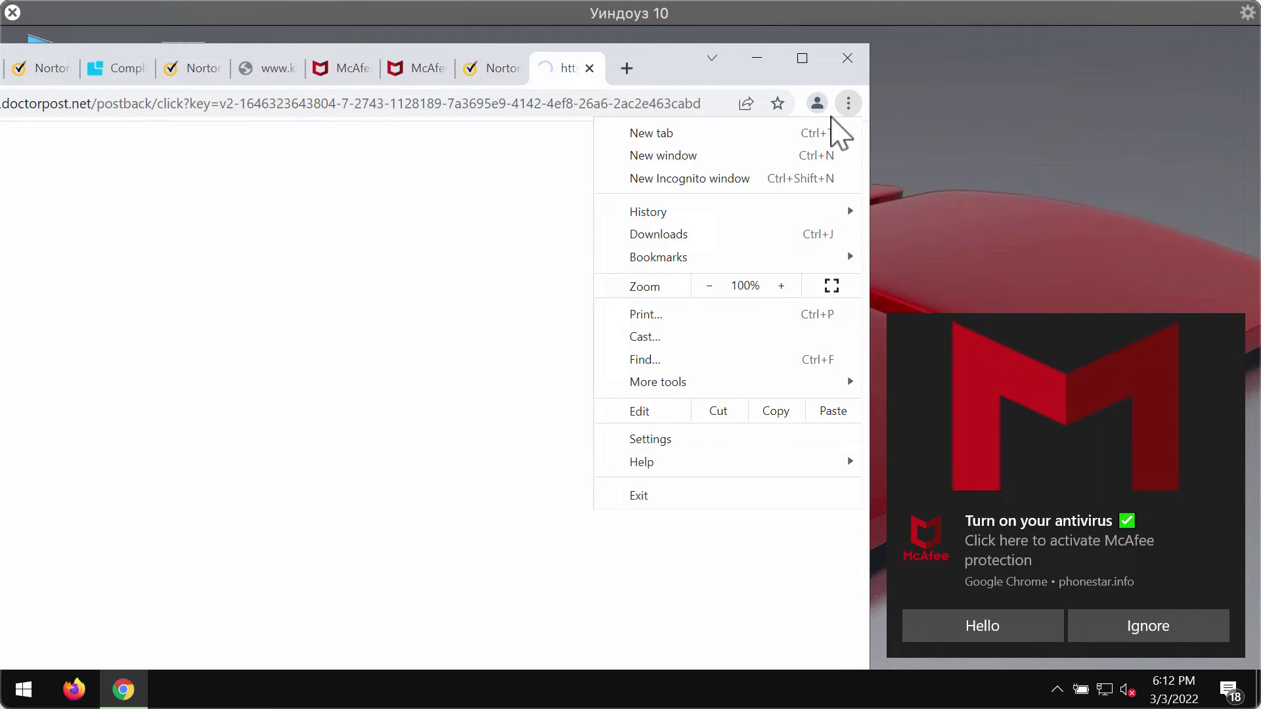
click(671, 441)
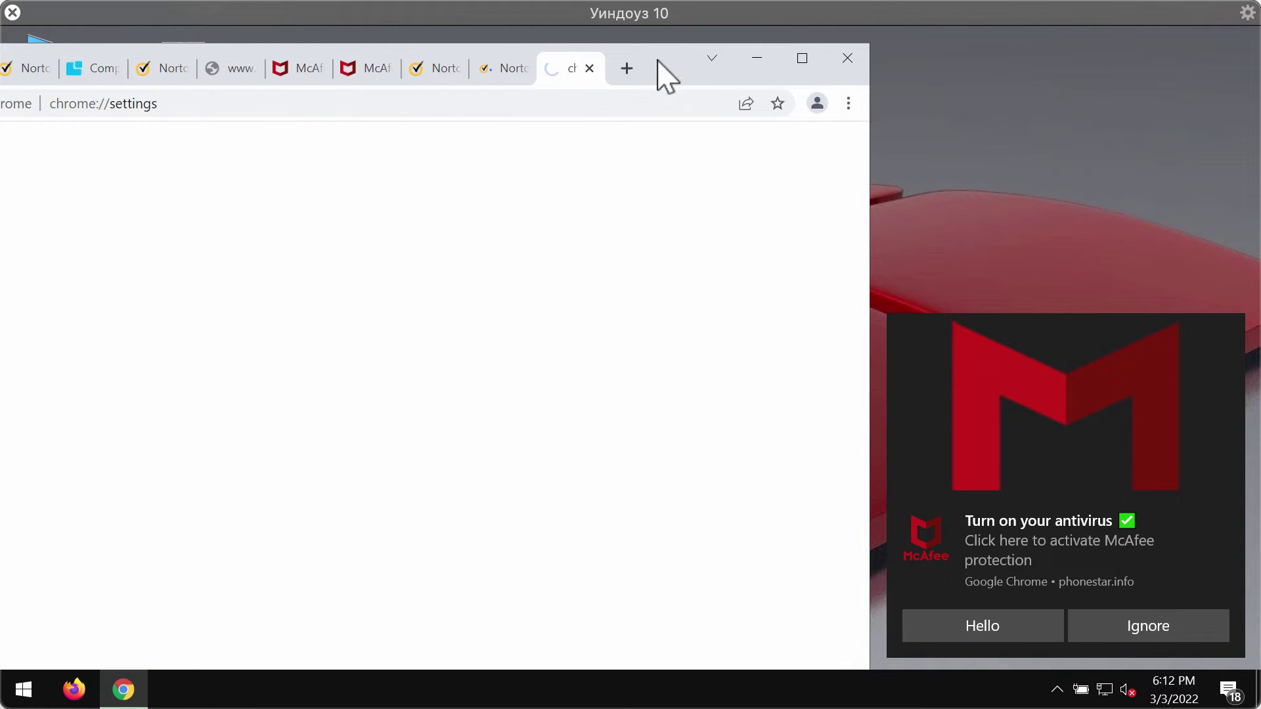
drag(656, 74, 724, 66)
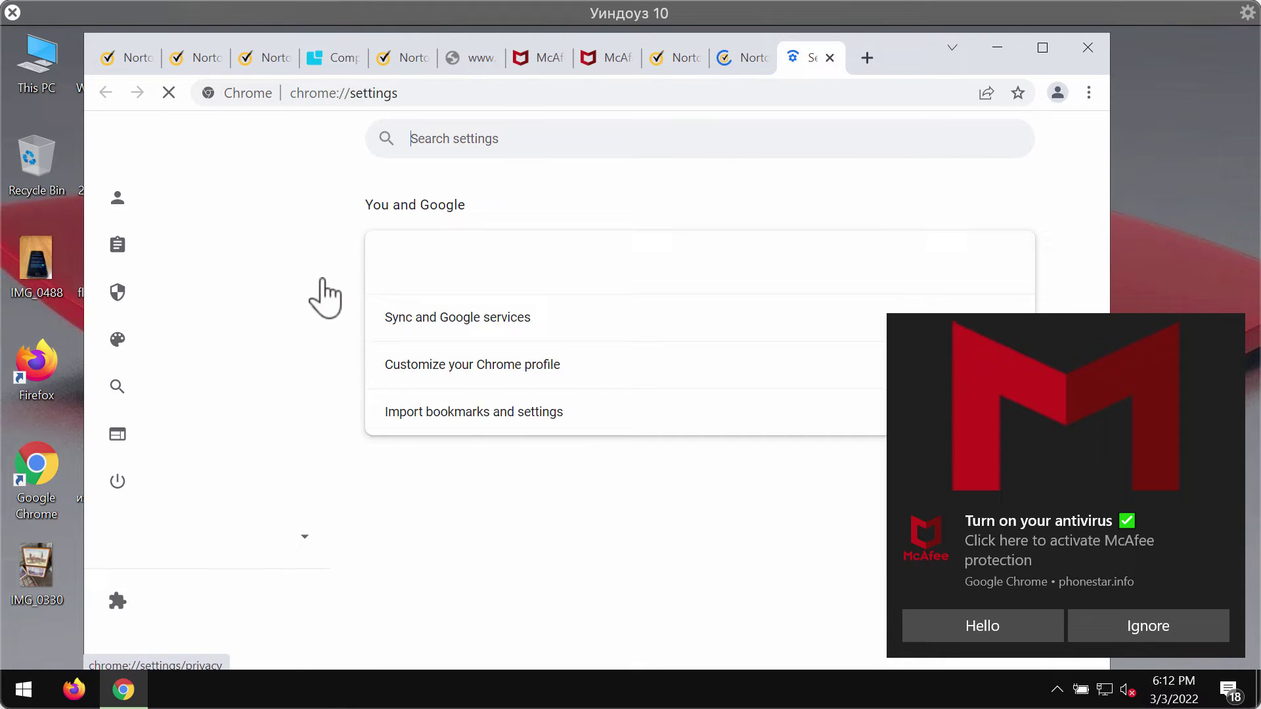
click(219, 315)
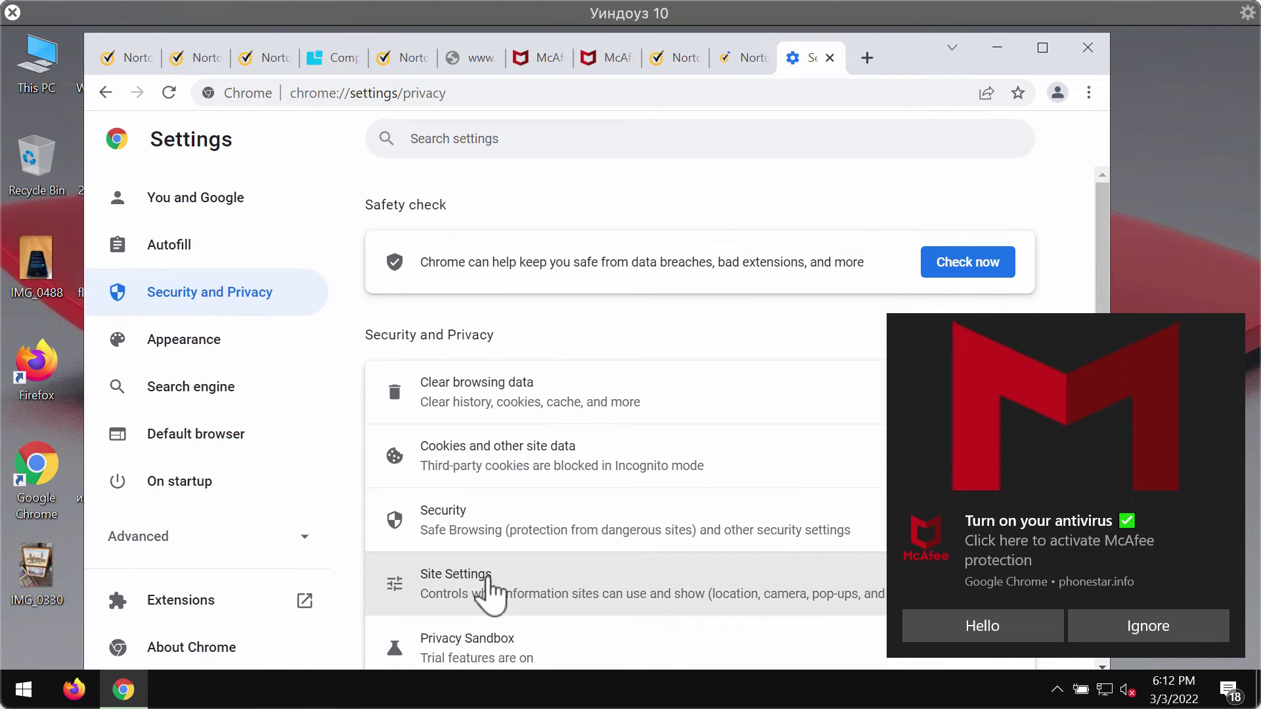
click(483, 597)
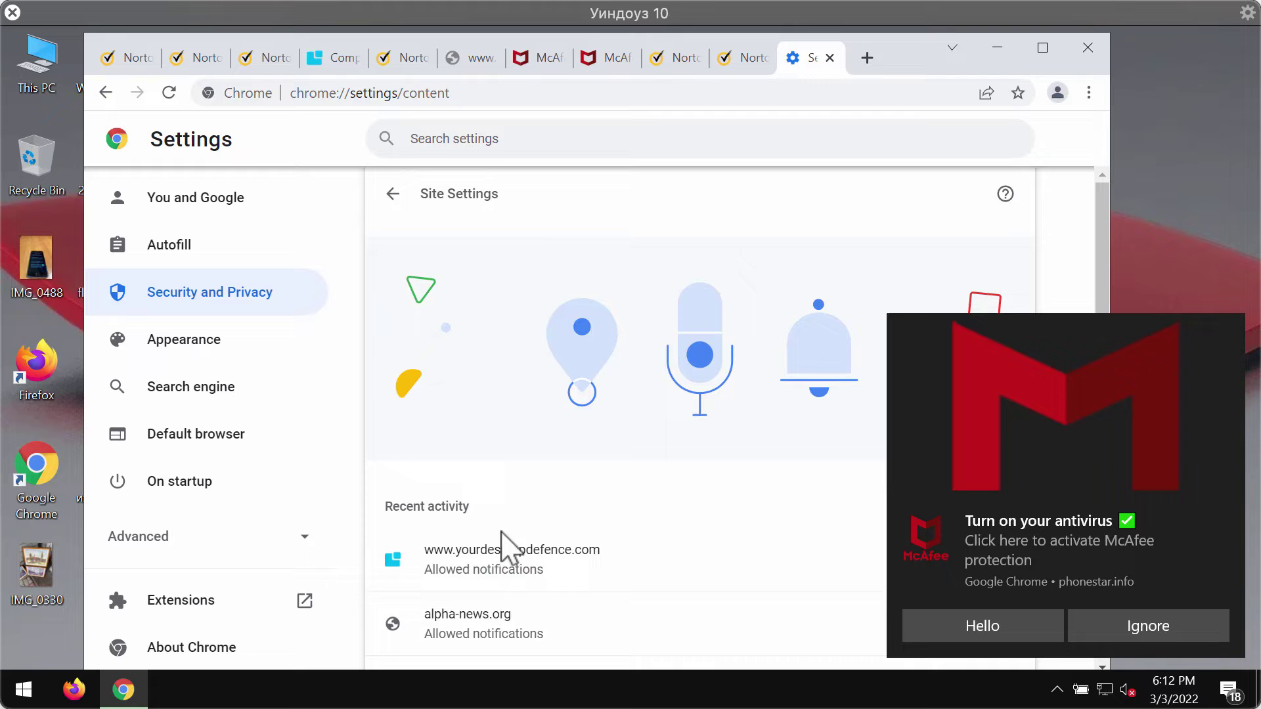
scroll(505, 463, down, 10)
scroll(498, 479, up, 1)
scroll(479, 386, up, 4)
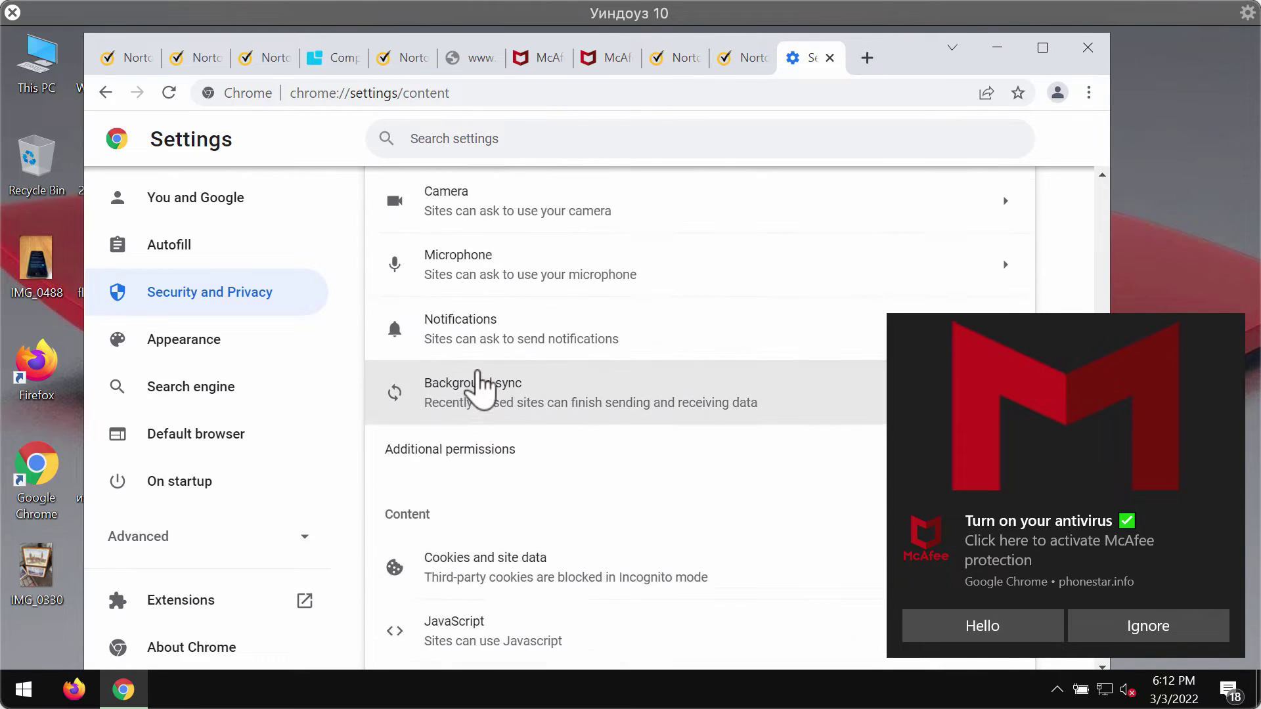
scroll(515, 391, up, 2)
click(505, 508)
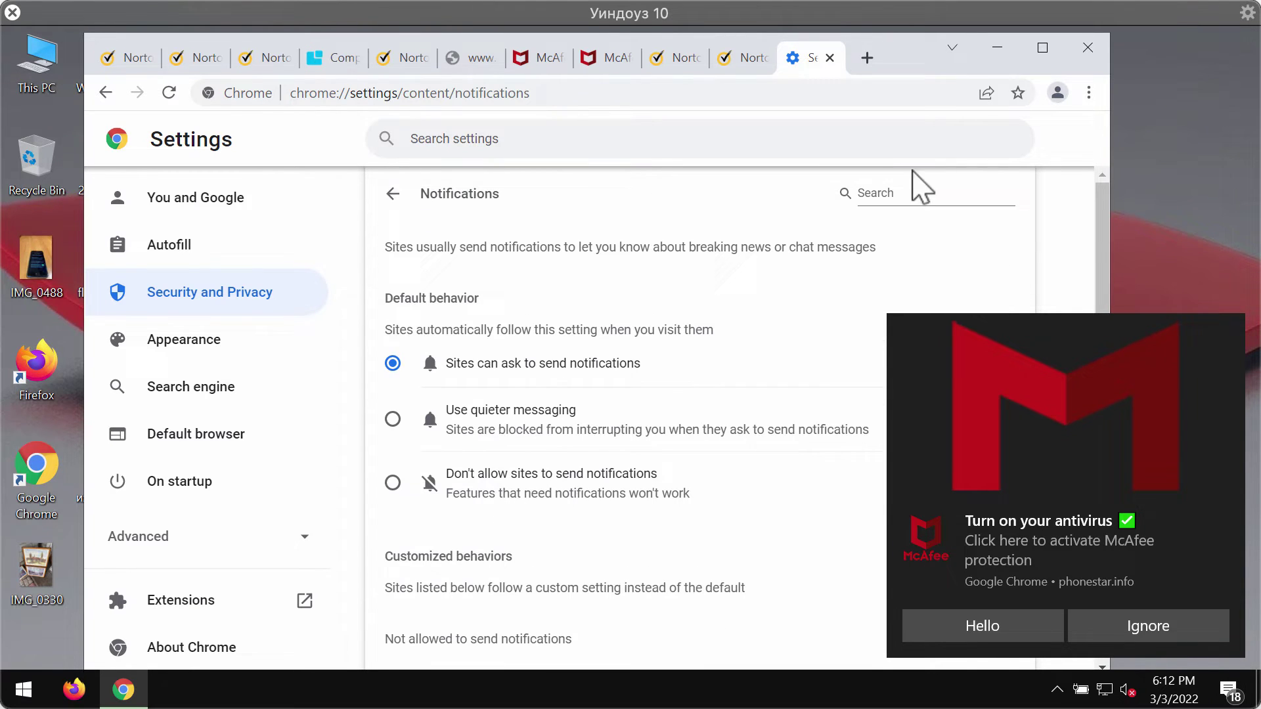
drag(922, 72, 729, 65)
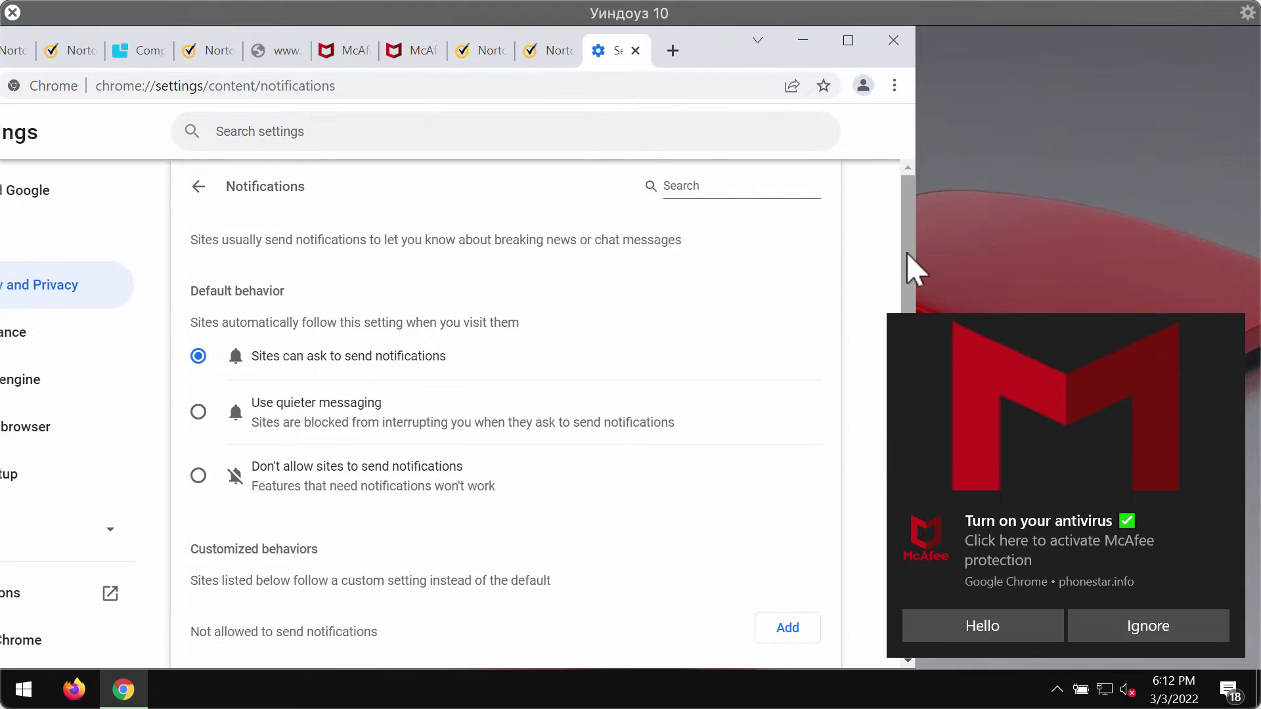
scroll(814, 357, down, 1)
scroll(519, 523, down, 3)
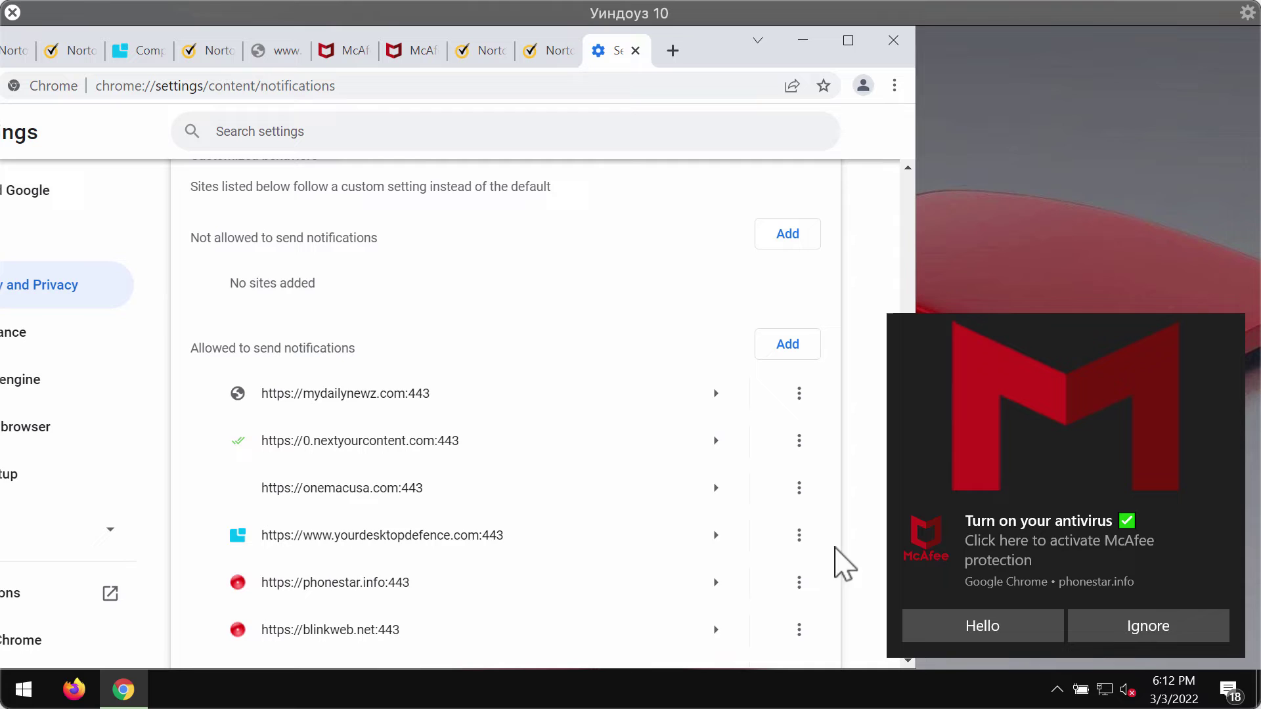
- Remove yourdesktopdefence.com and nextyourcontent.com from the sites allowed to send notifications
click(799, 535)
click(759, 606)
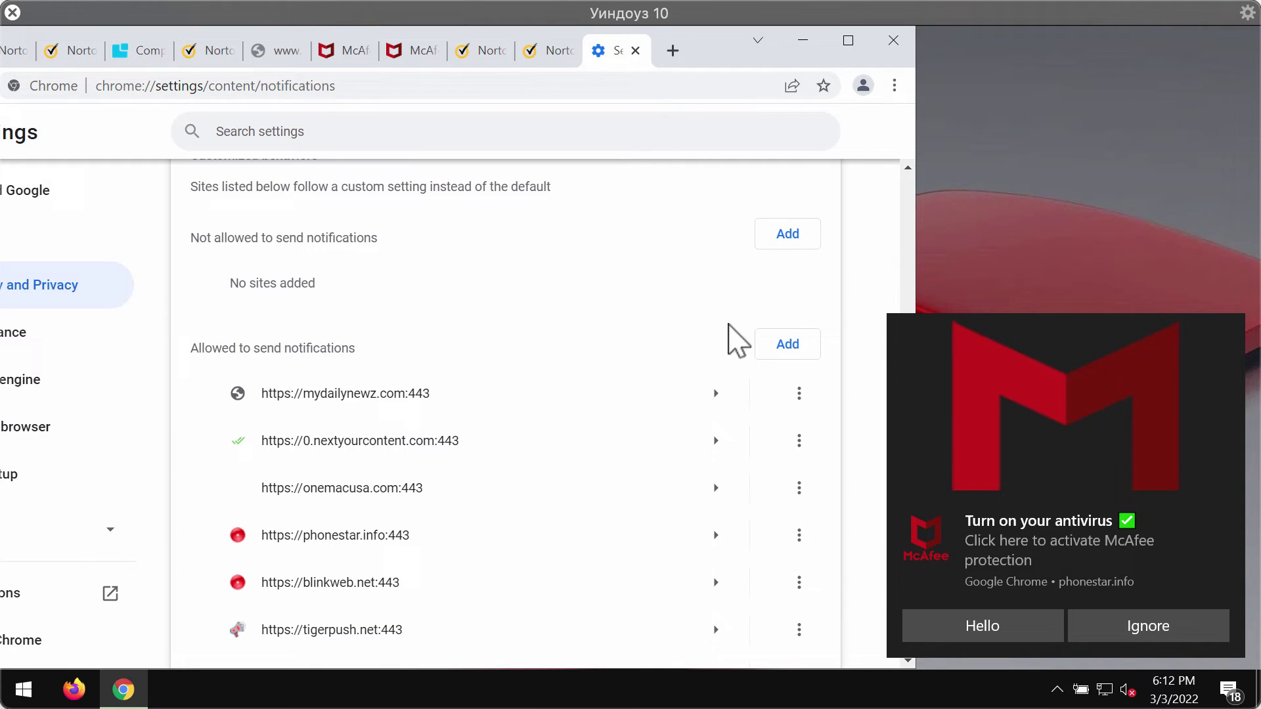
click(799, 441)
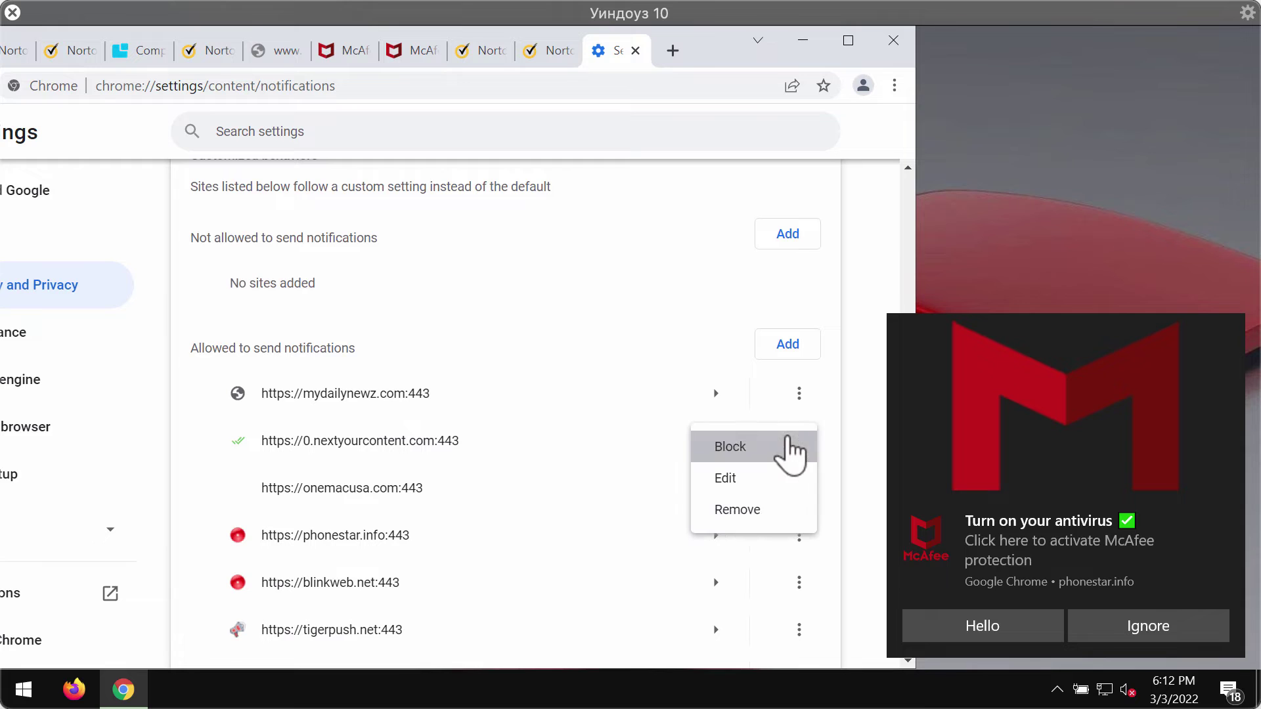
click(739, 509)
scroll(552, 463, down, 3)
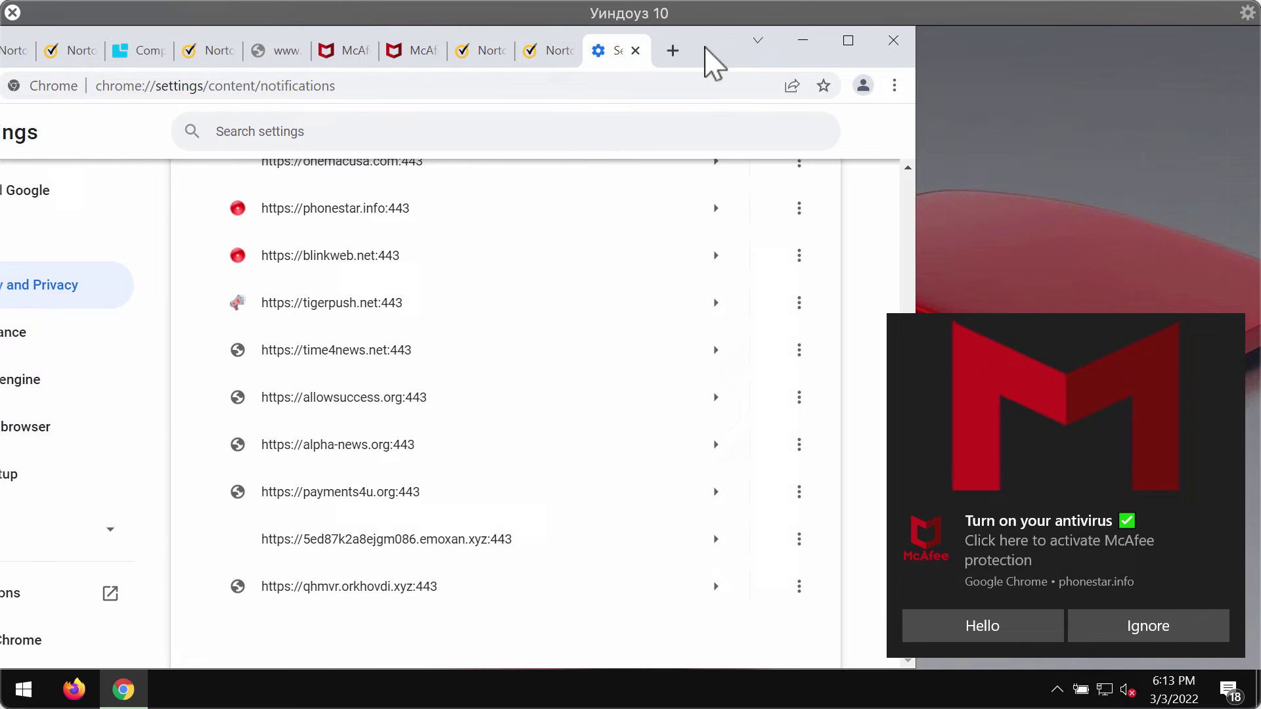
- Load combocleaner.com from the address bar and maximize the browser window
drag(714, 64, 875, 65)
click(617, 88)
text(c)
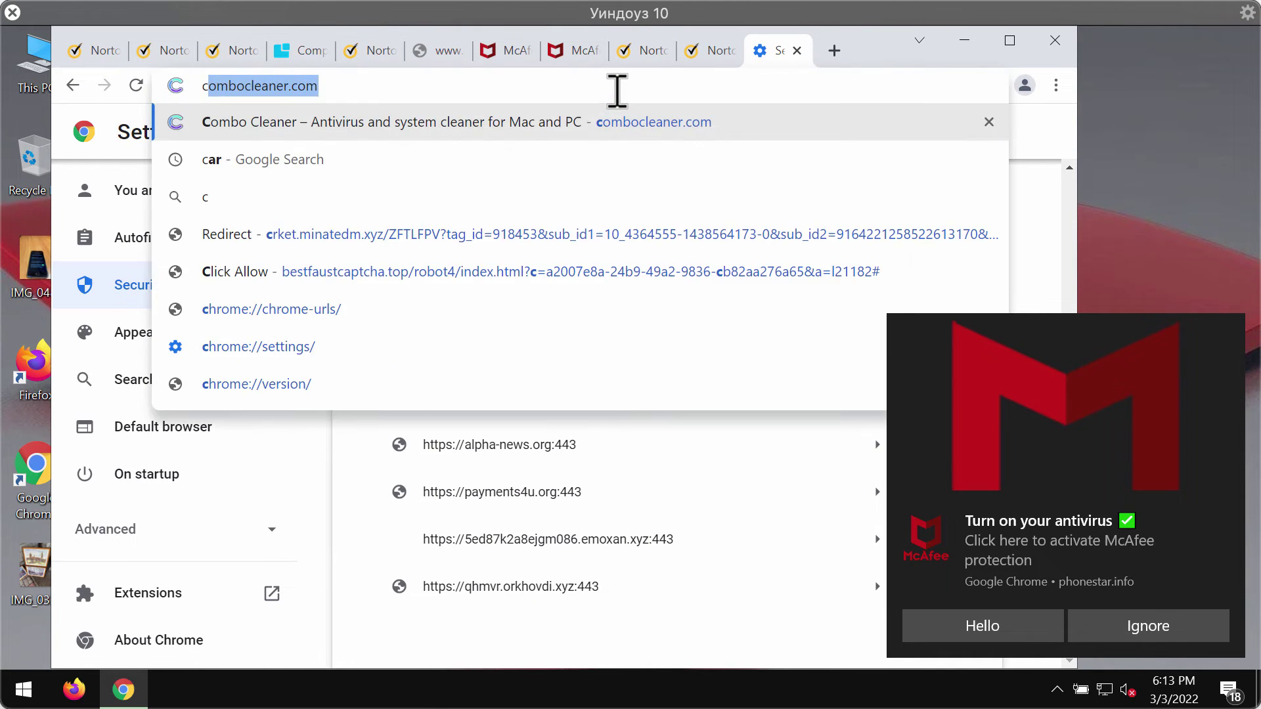
key(Return)
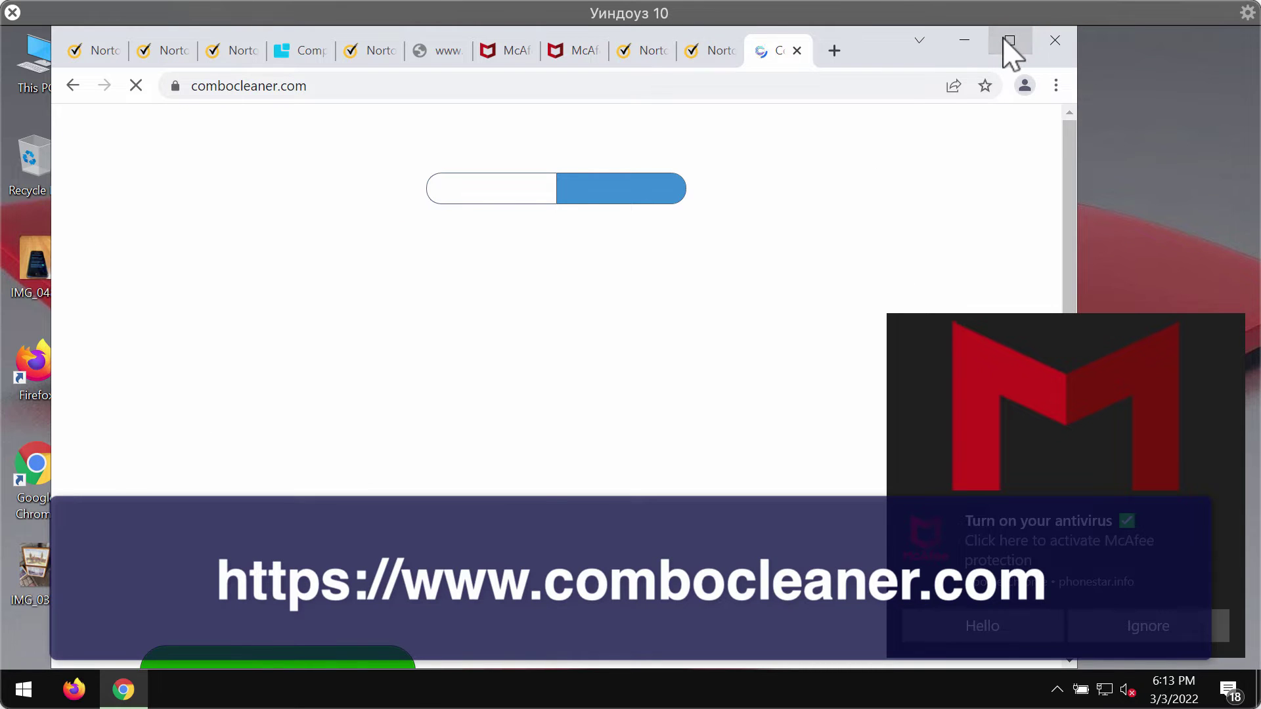
click(1009, 41)
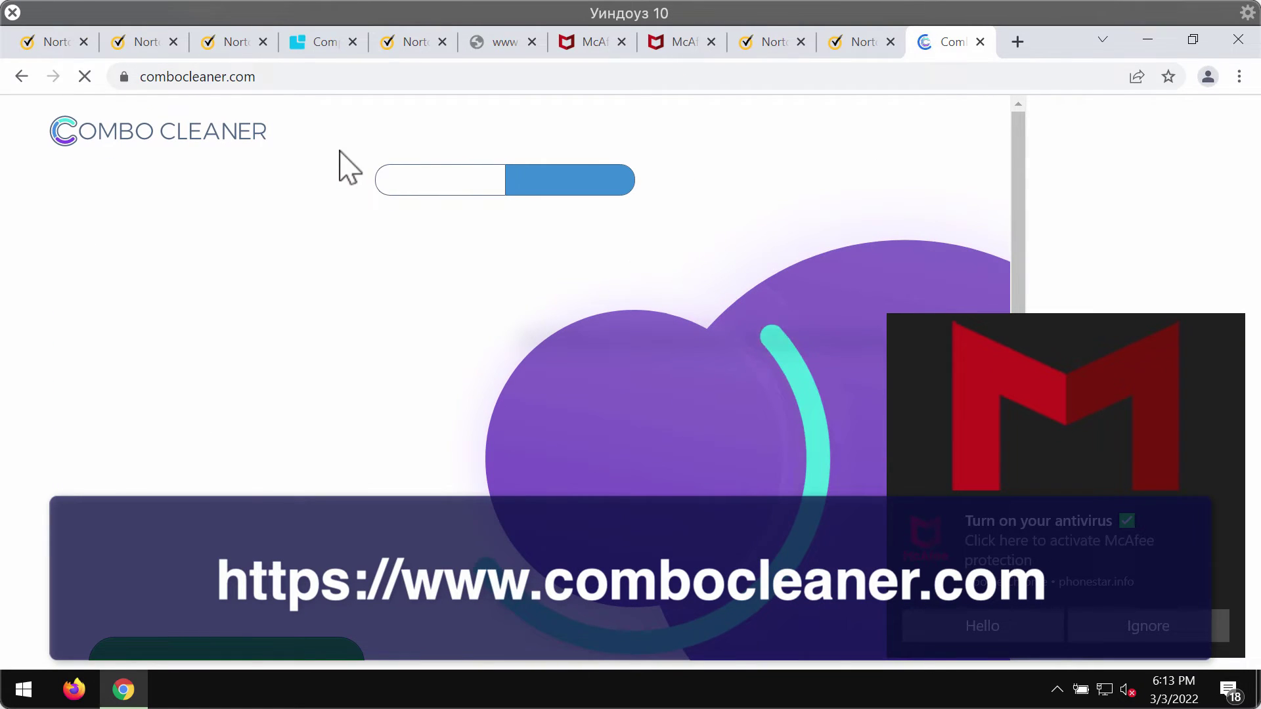
- Highlight the combocleaner.com address, then minimize Chrome to reveal the desktop
click(340, 80)
click(301, 79)
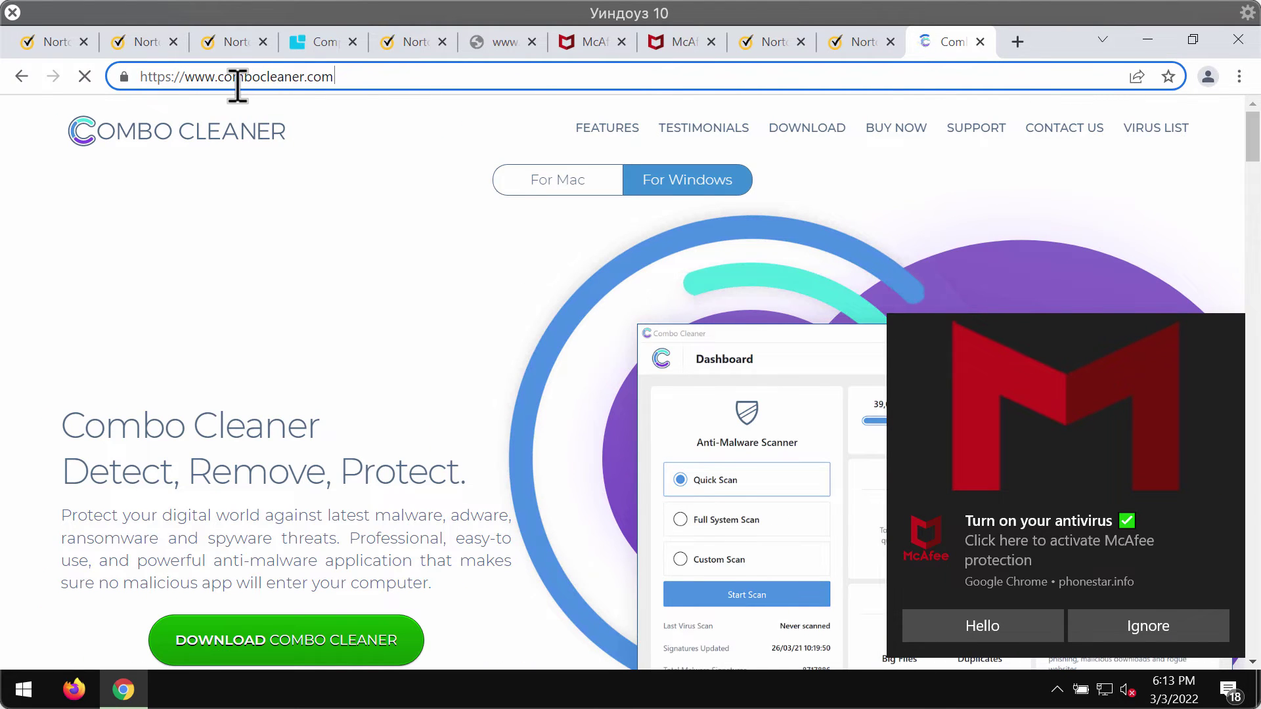
drag(224, 80, 335, 79)
click(335, 79)
scroll(286, 380, down, 3)
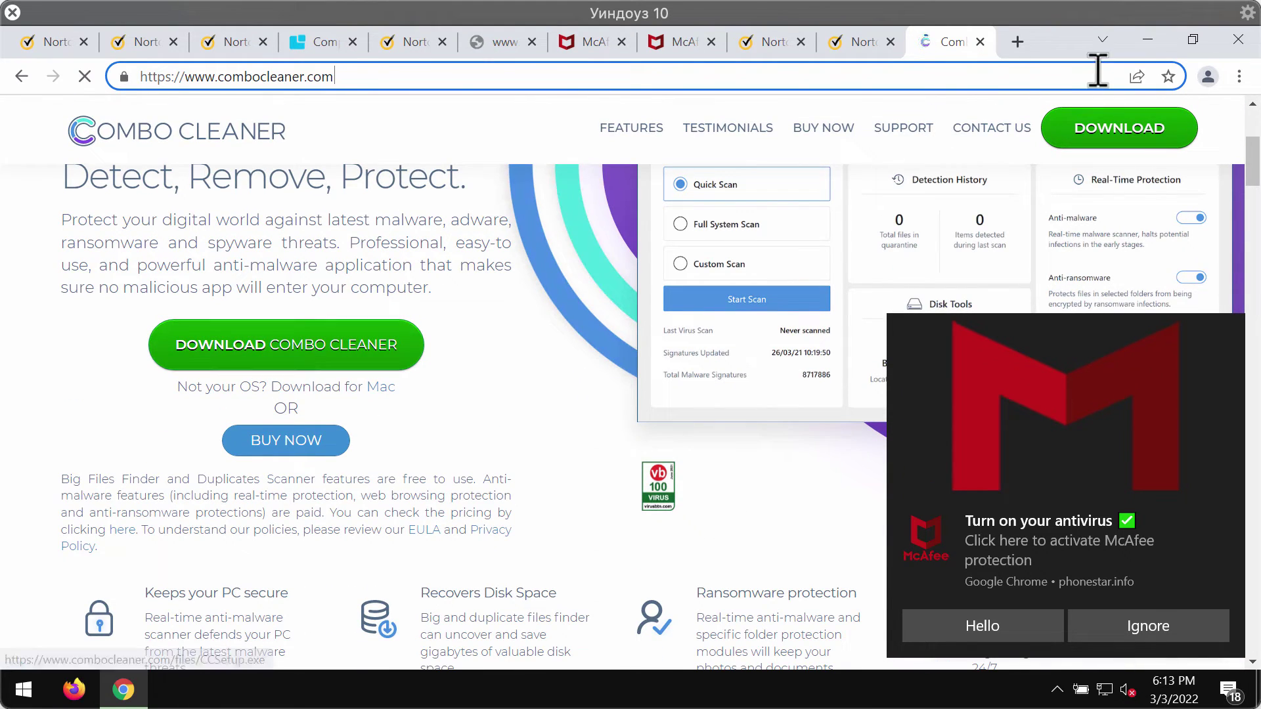
click(1148, 40)
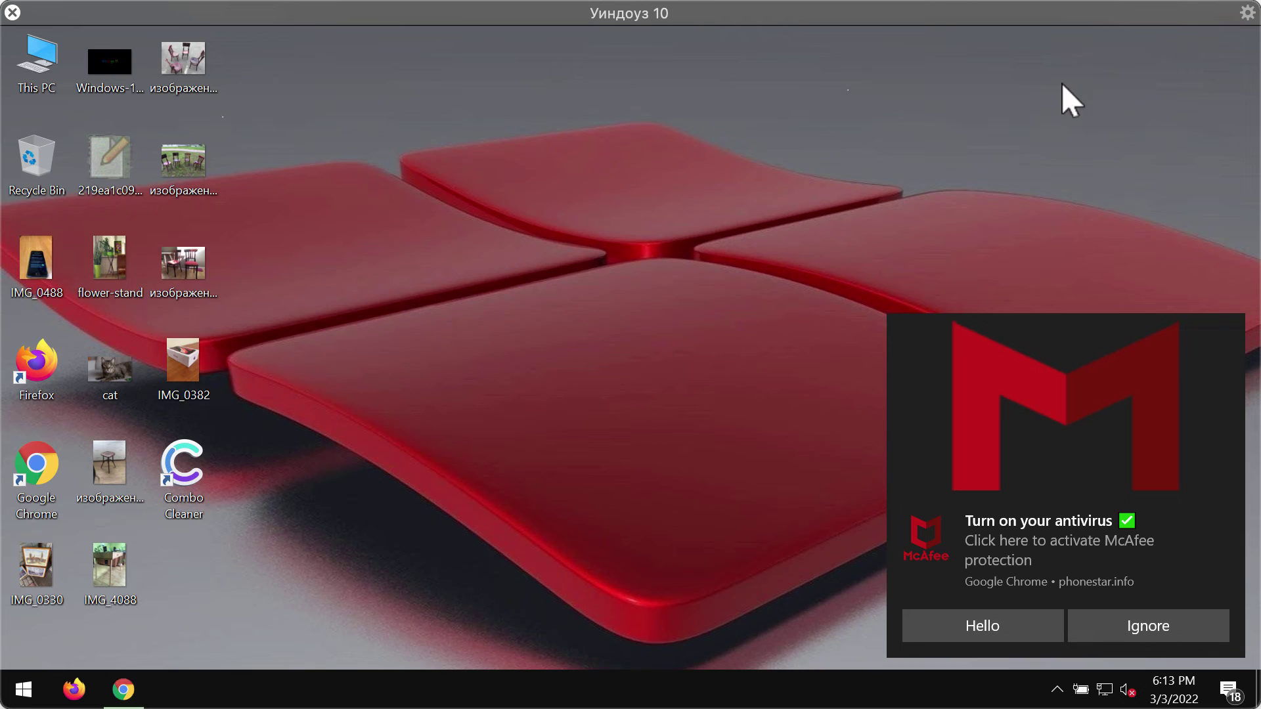
- Launch Combo Cleaner from its desktop shortcut and nudge its window left
double_click(176, 487)
drag(773, 71, 739, 65)
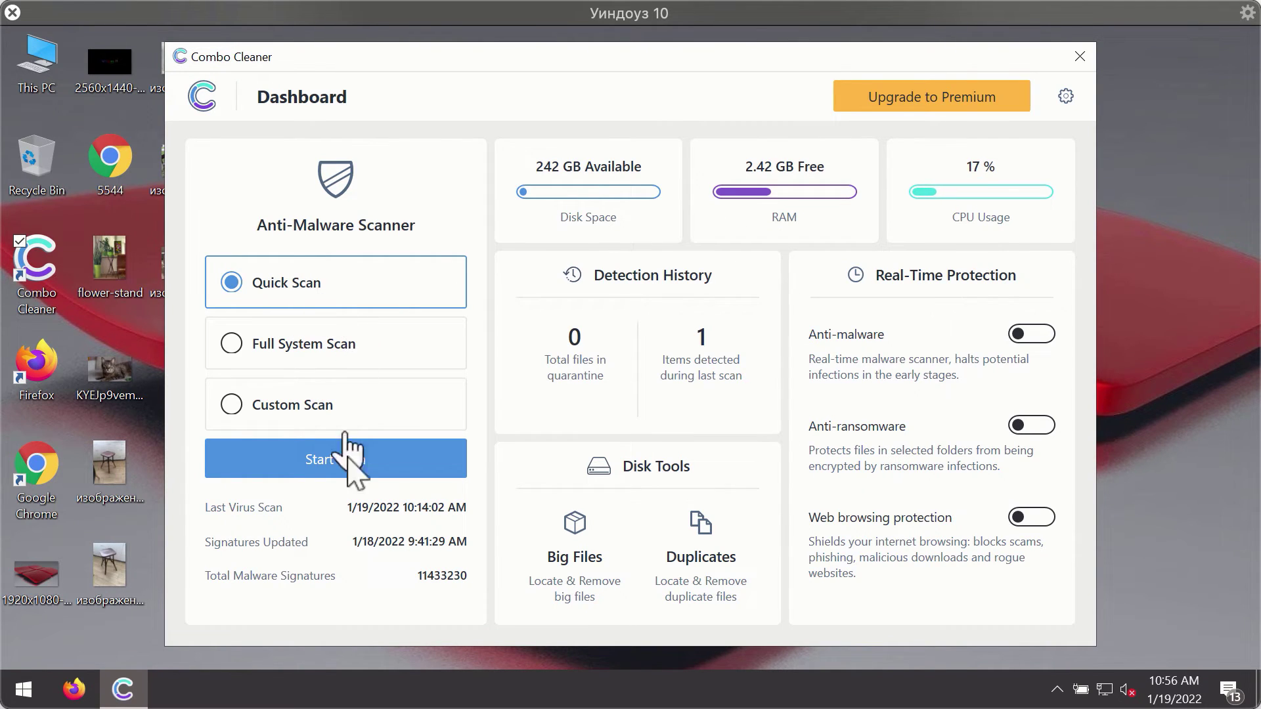
- Start the Quick Scan from the Anti-Malware Scanner page
click(385, 478)
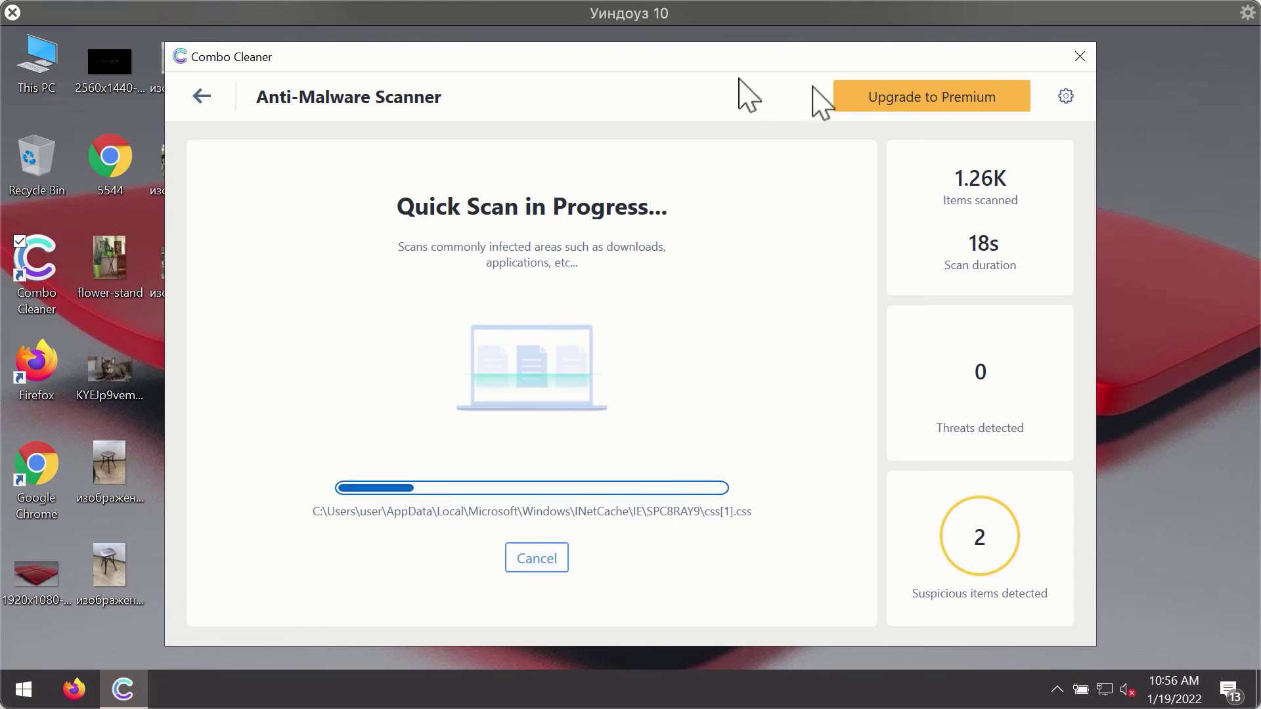
- Open Combo Cleaner's Settings and view the Anti-Ransomware tab
click(1066, 97)
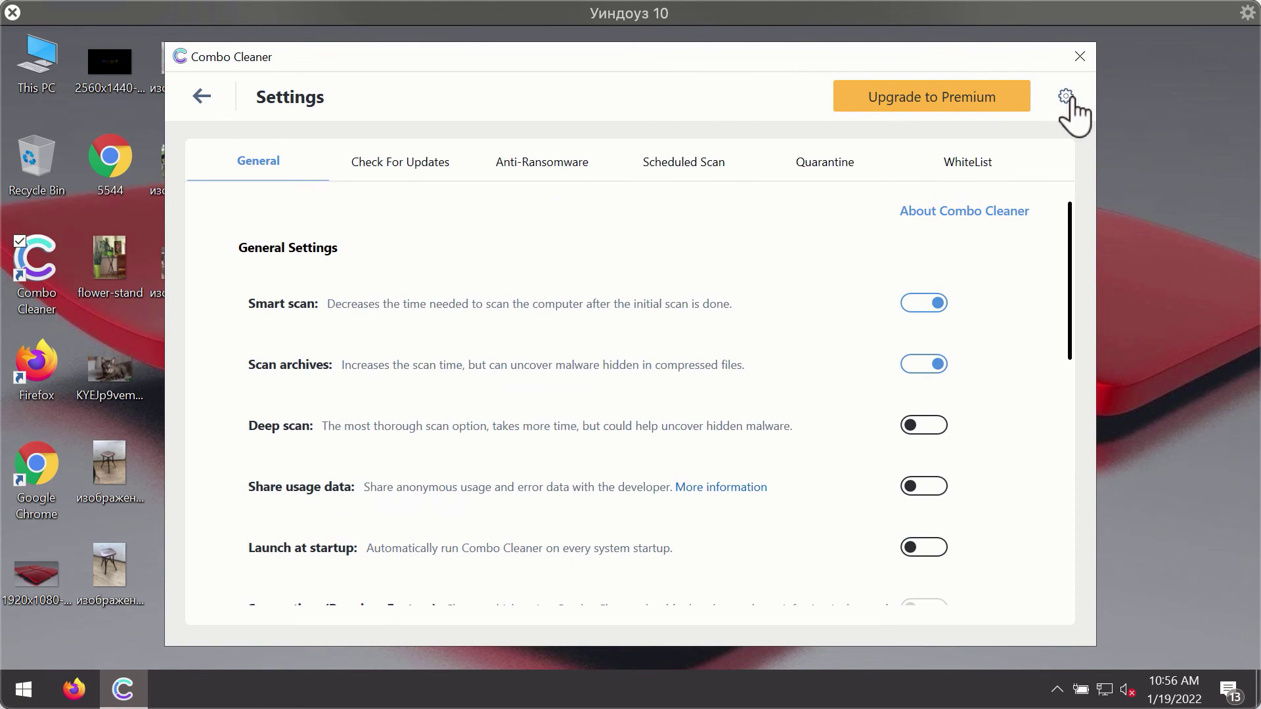
click(529, 167)
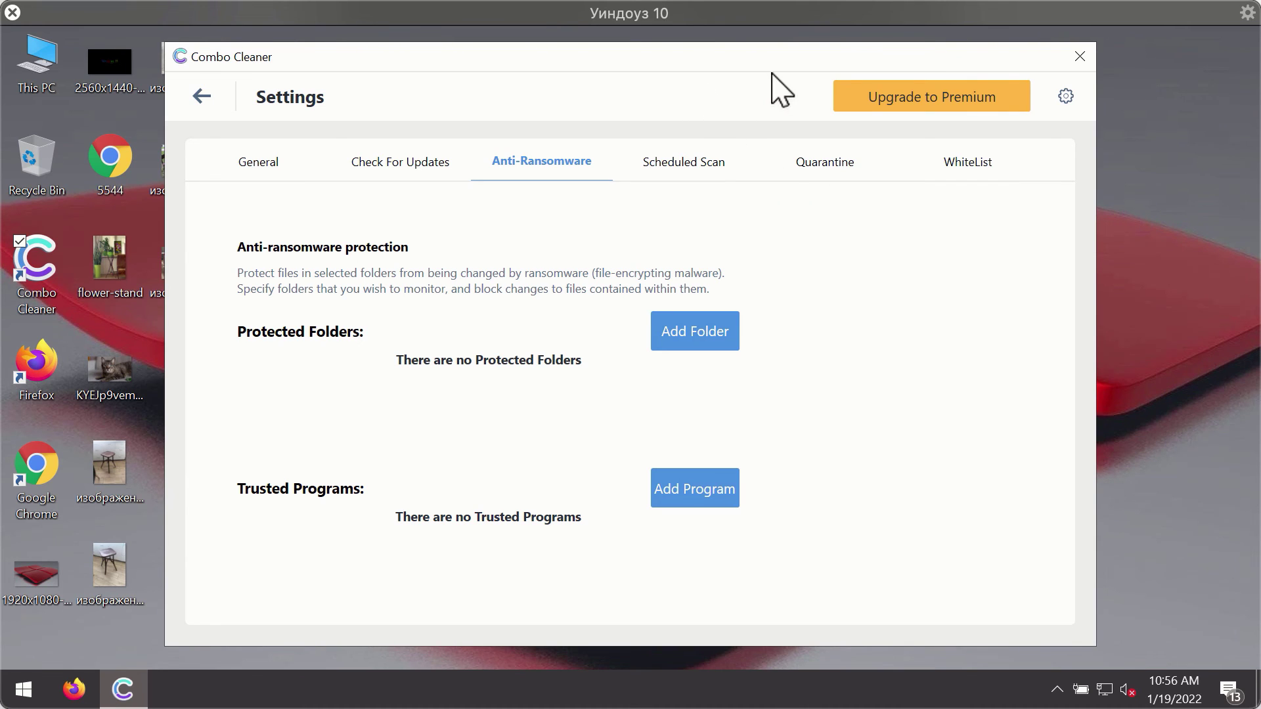
- Return from settings to the running Quick Scan, cancel it and confirm with Yes
click(202, 96)
click(363, 466)
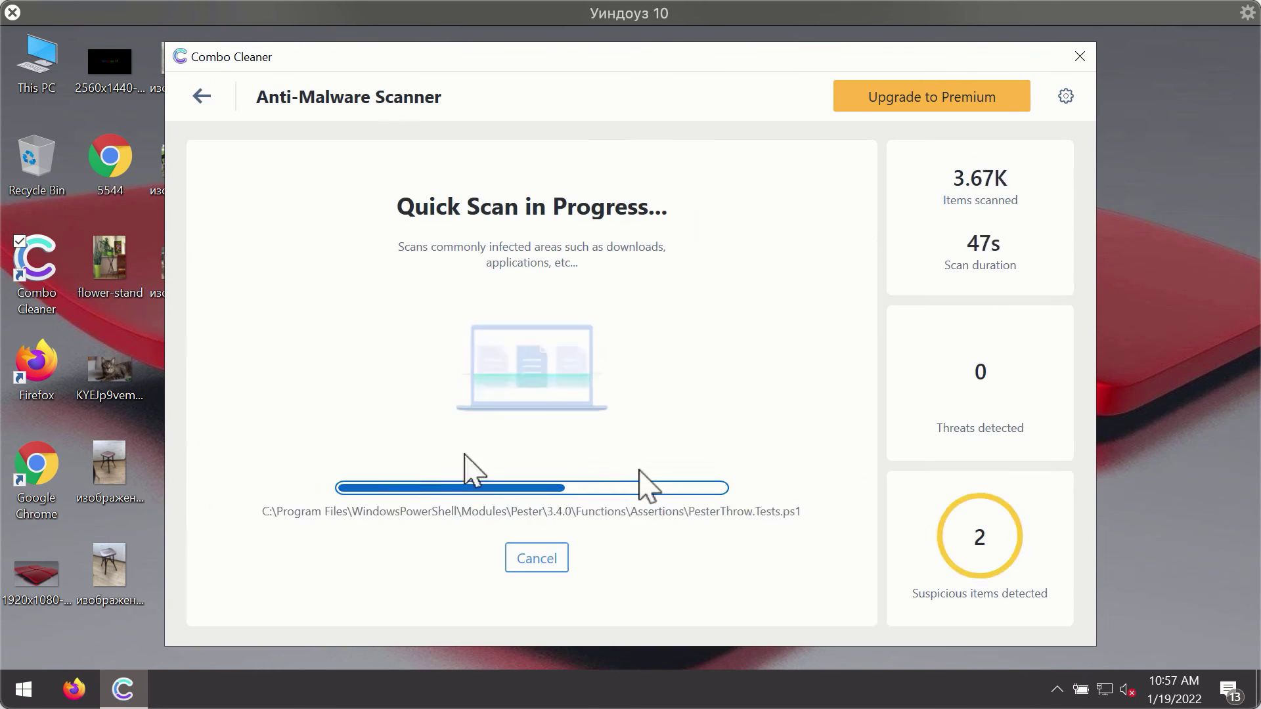
click(551, 560)
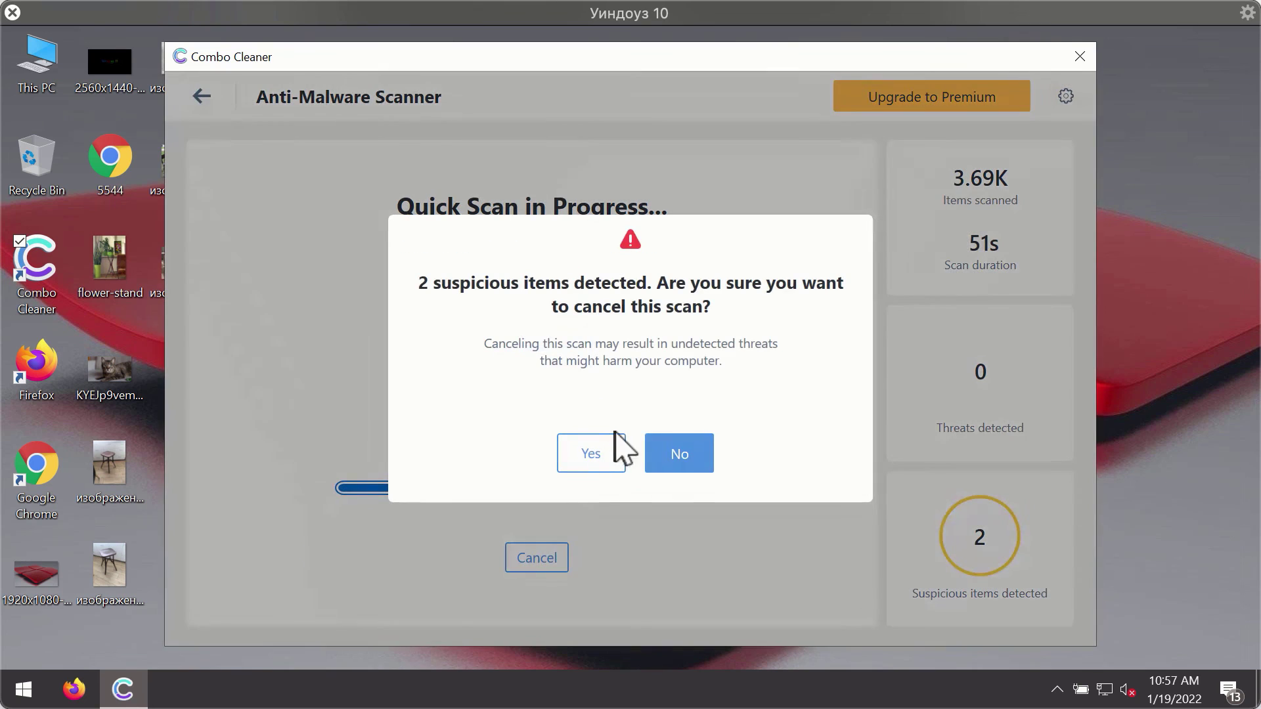
click(607, 461)
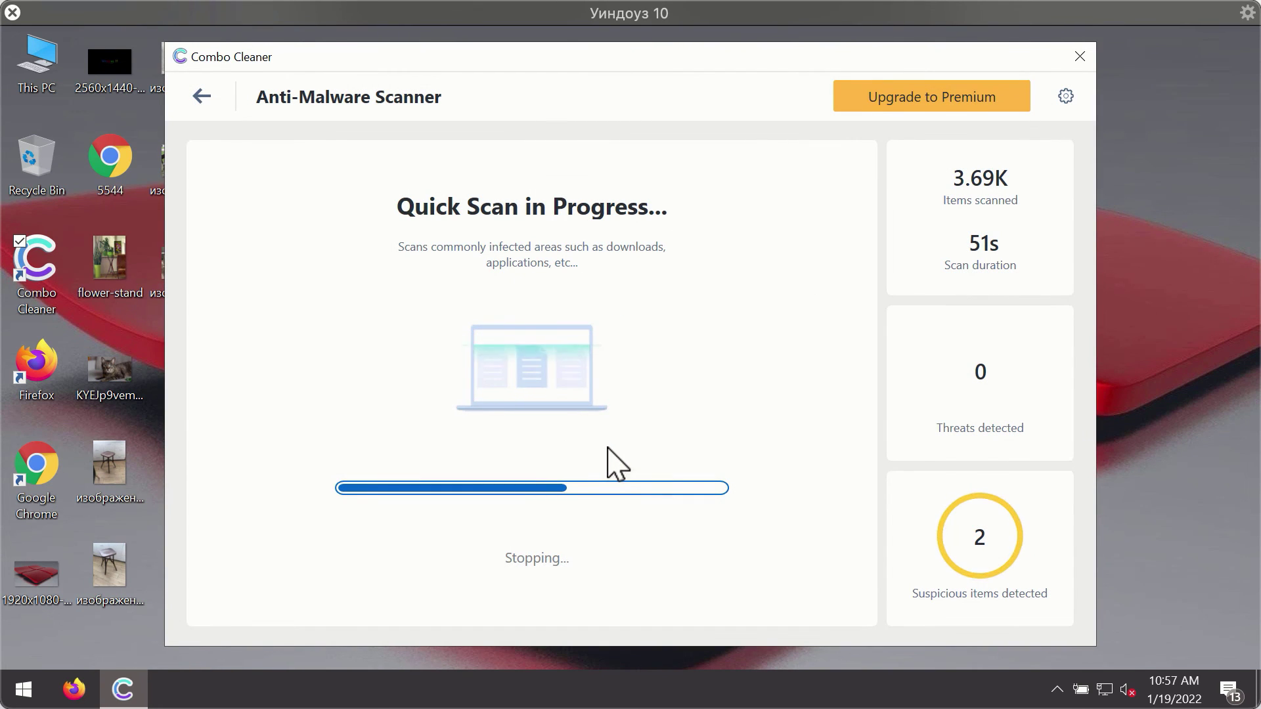